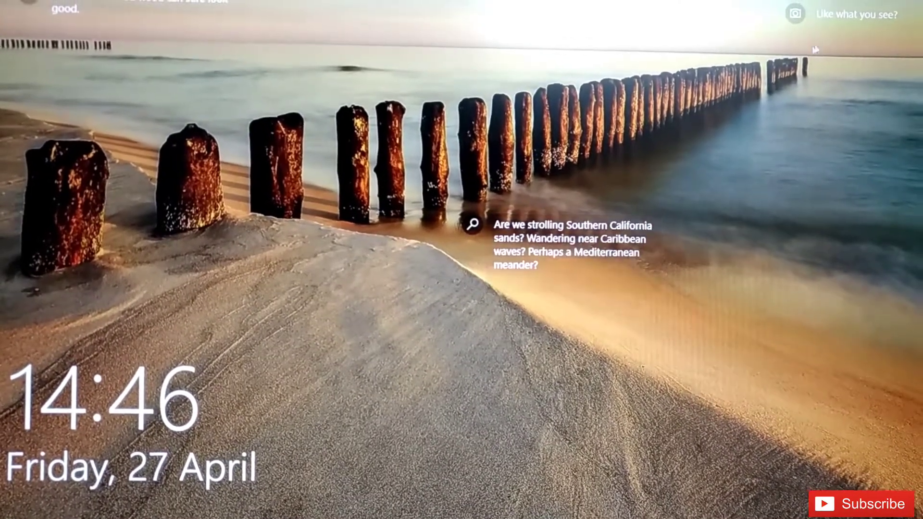
# - Read the Spotlight beach picture's caption details, then dismiss the lock screen and enter the PIN
pyautogui.click(864, 12)
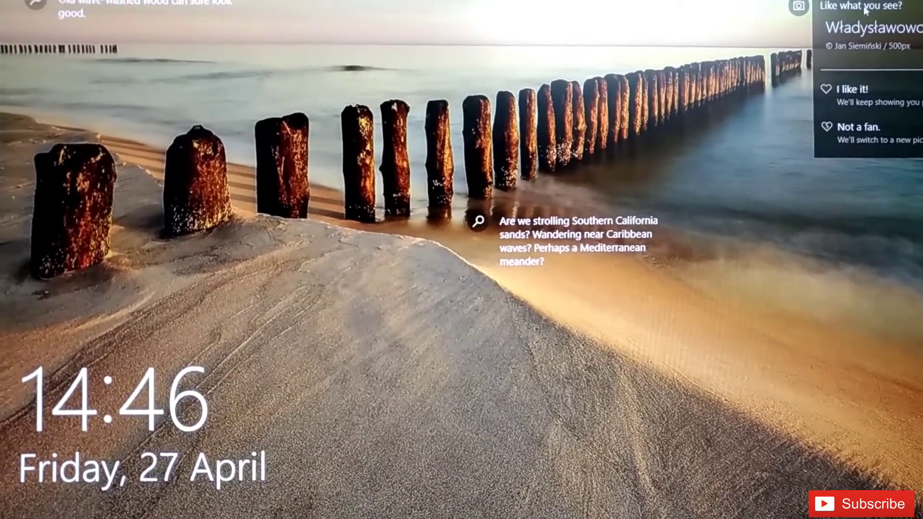
pyautogui.click(857, 12)
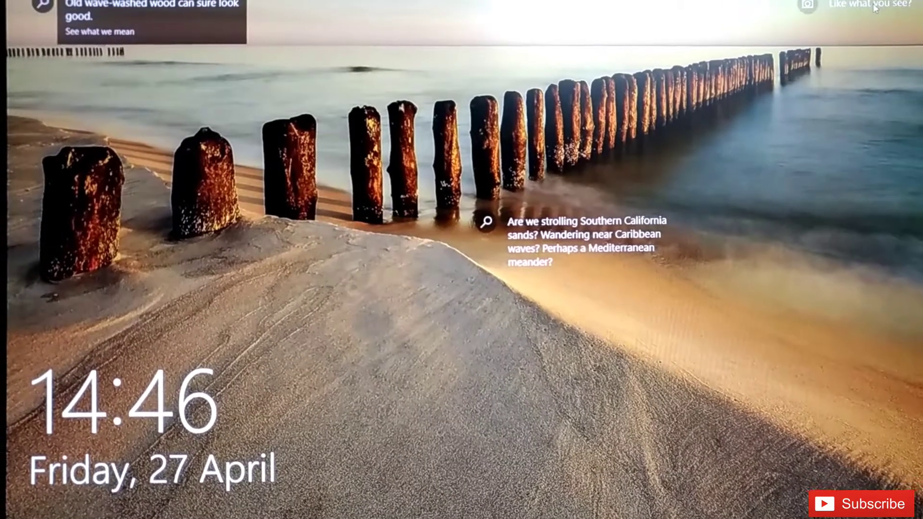
pyautogui.click(865, 9)
pyautogui.click(258, 10)
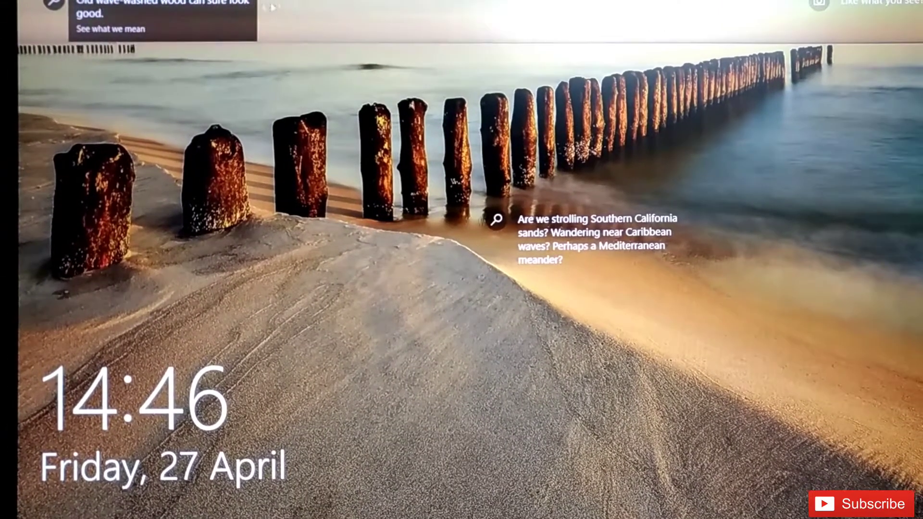
pyautogui.click(231, 6)
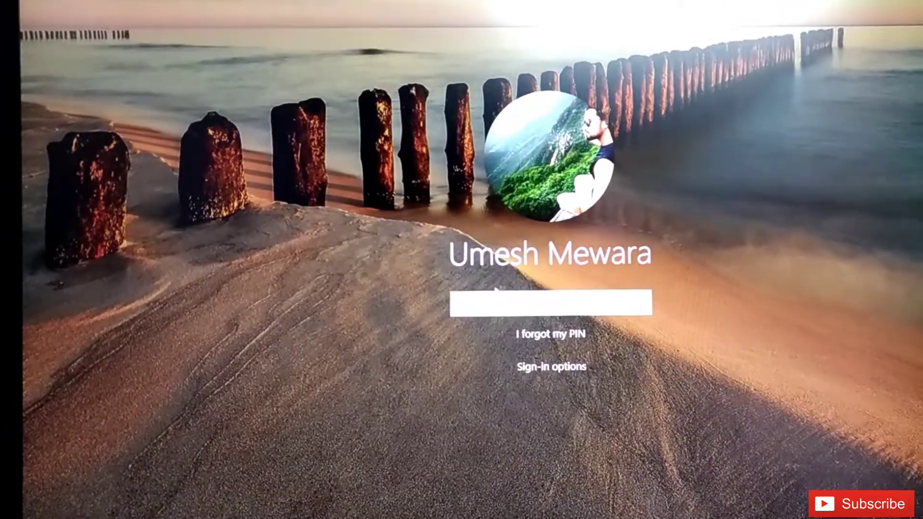
pyautogui.write('1')
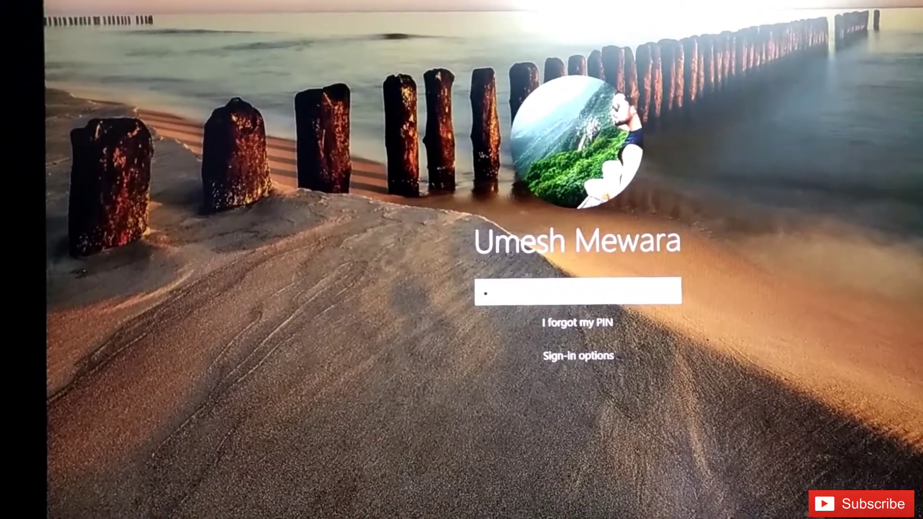
pyautogui.write('234')
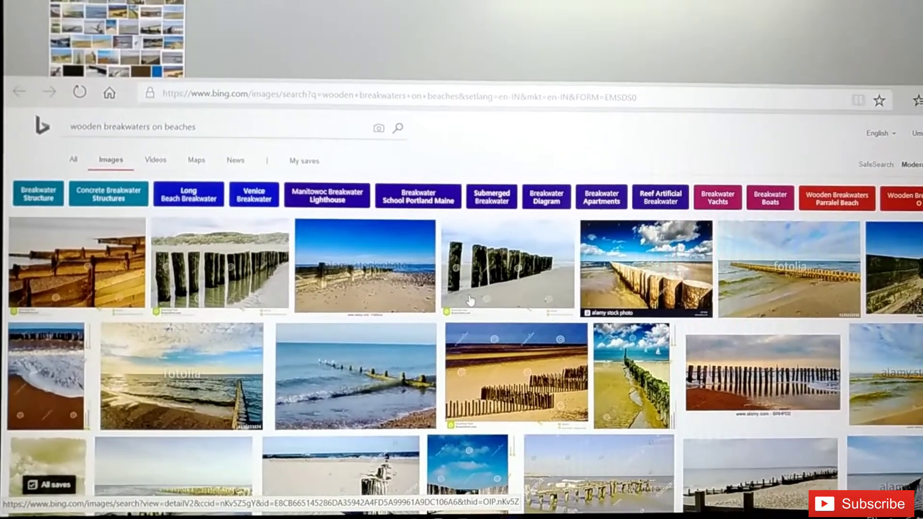
# - Scroll through the Bing image results for wooden breakwaters on beaches
pyautogui.scroll(-10, 470, 301)
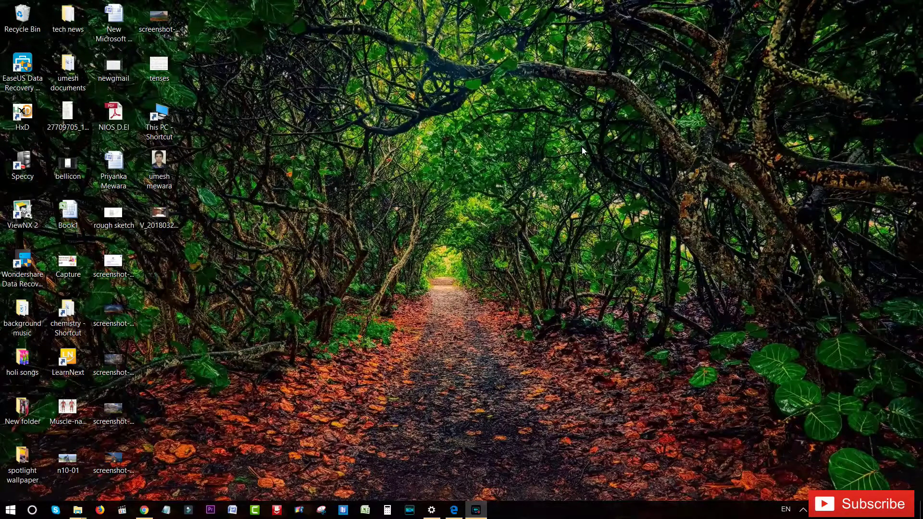
# - In Personalize > Lock screen, keep the background on Windows spotlight, then minimize Settings
pyautogui.rightClick(454, 138)
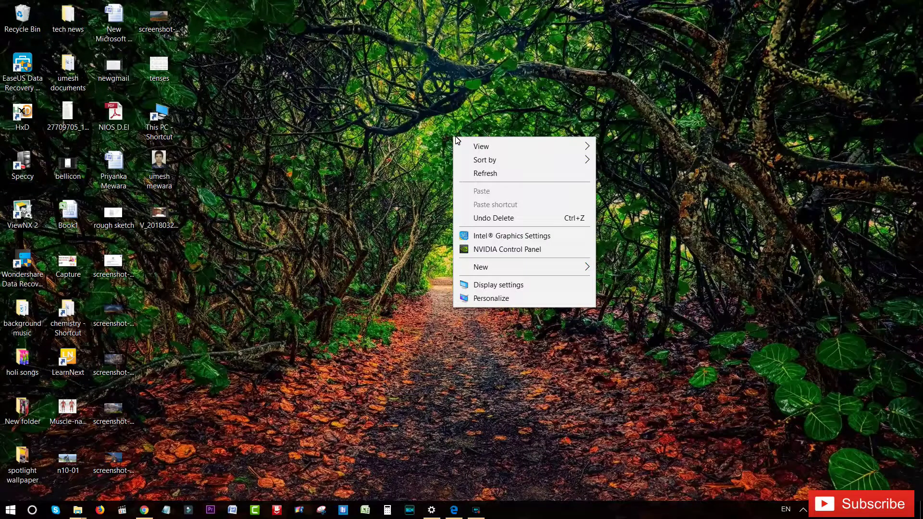
pyautogui.click(497, 305)
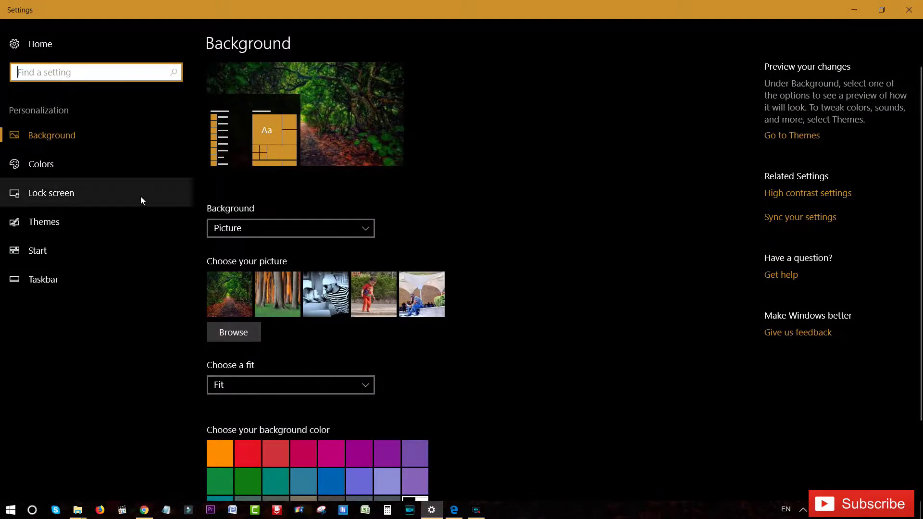
pyautogui.click(89, 190)
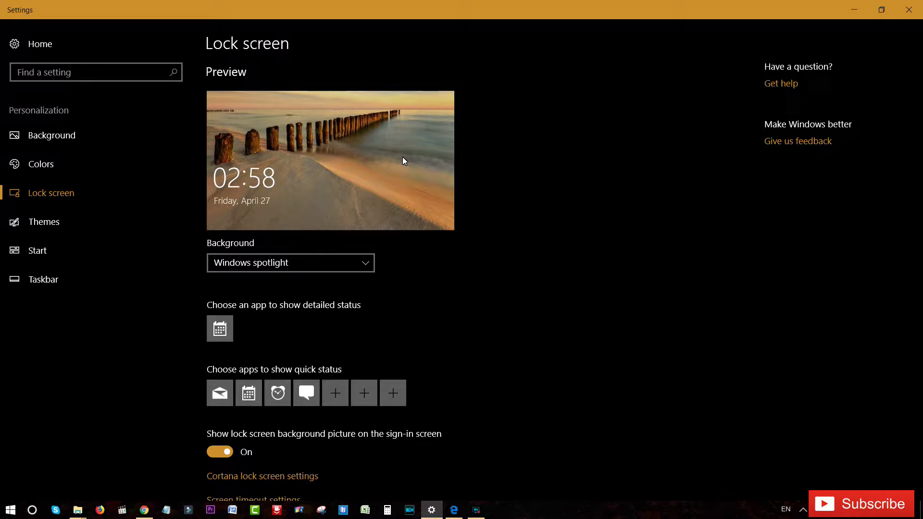
pyautogui.click(322, 262)
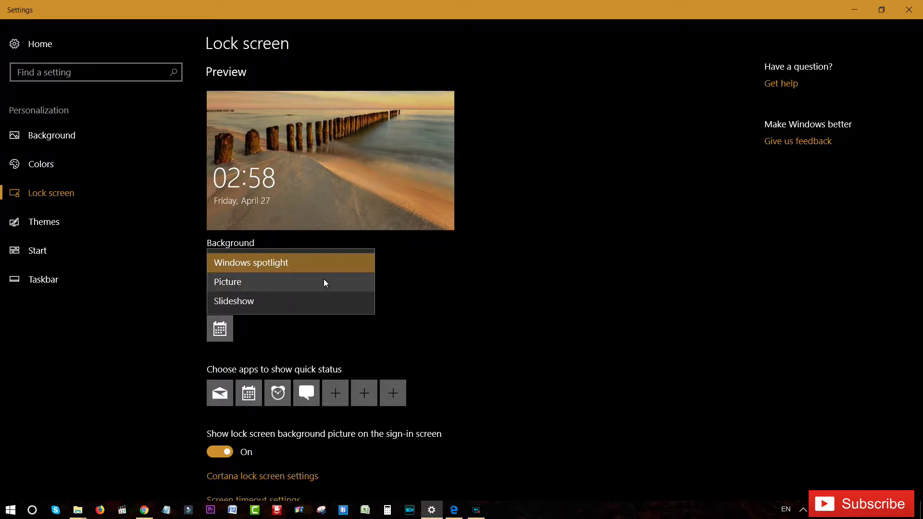
pyautogui.click(334, 268)
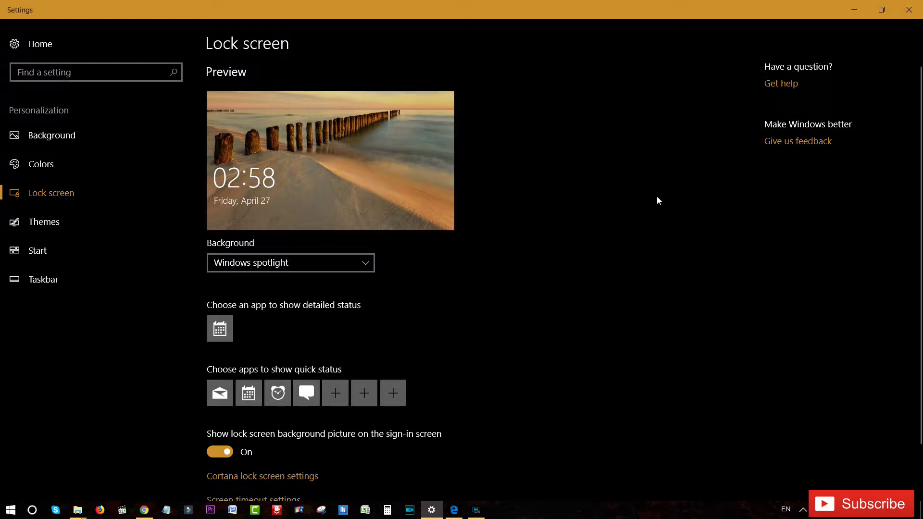
pyautogui.click(363, 268)
pyautogui.click(361, 264)
pyautogui.click(851, 9)
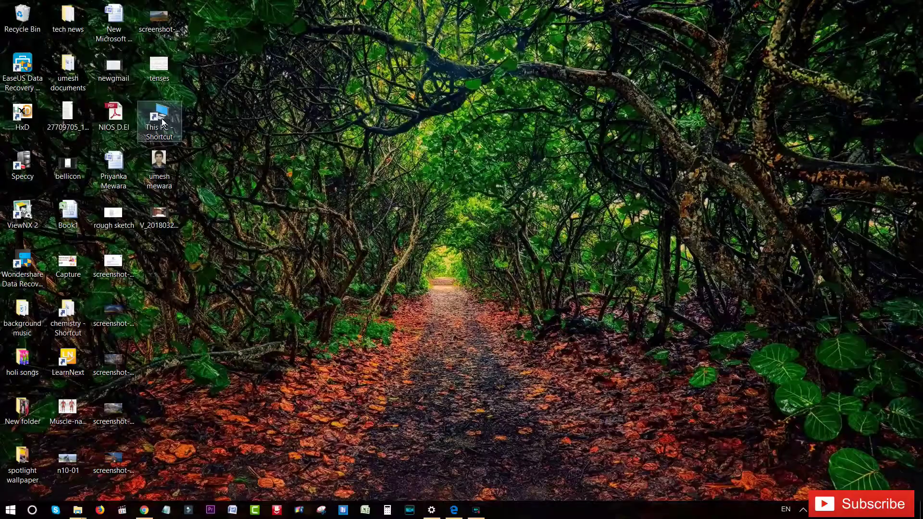
# - Open This PC from its desktop shortcut
pyautogui.doubleClick(162, 121)
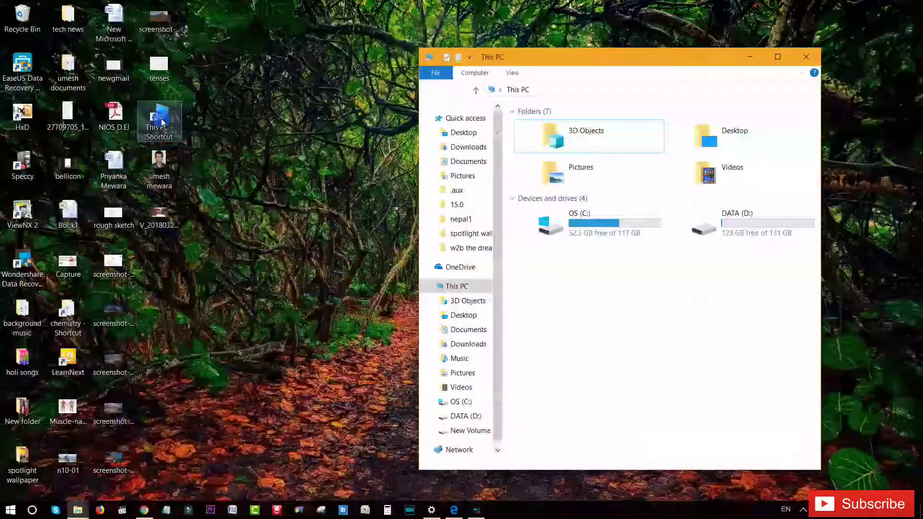
# - Maximize the This PC window
pyautogui.click(776, 57)
pyautogui.click(774, 57)
pyautogui.click(320, 313)
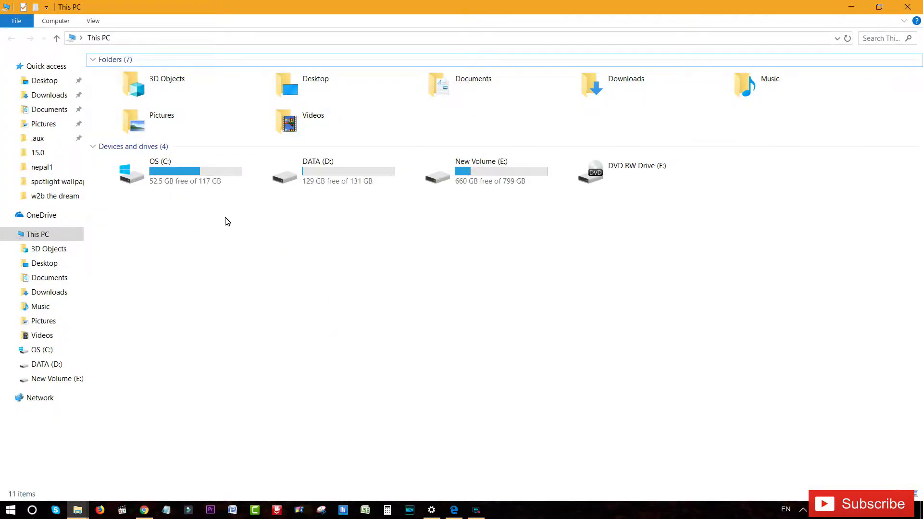
# - Turn on File name extensions and Hidden items, then open the OS (C:) drive
pyautogui.click(93, 21)
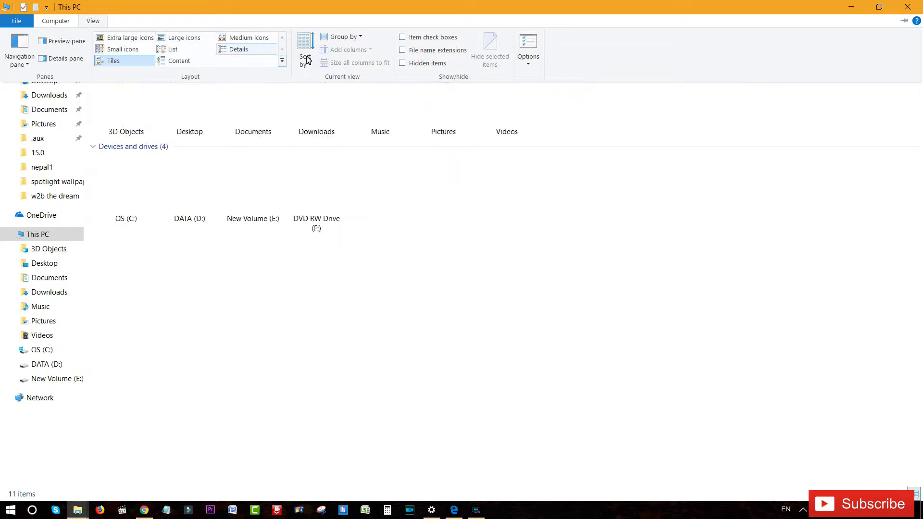
pyautogui.click(403, 51)
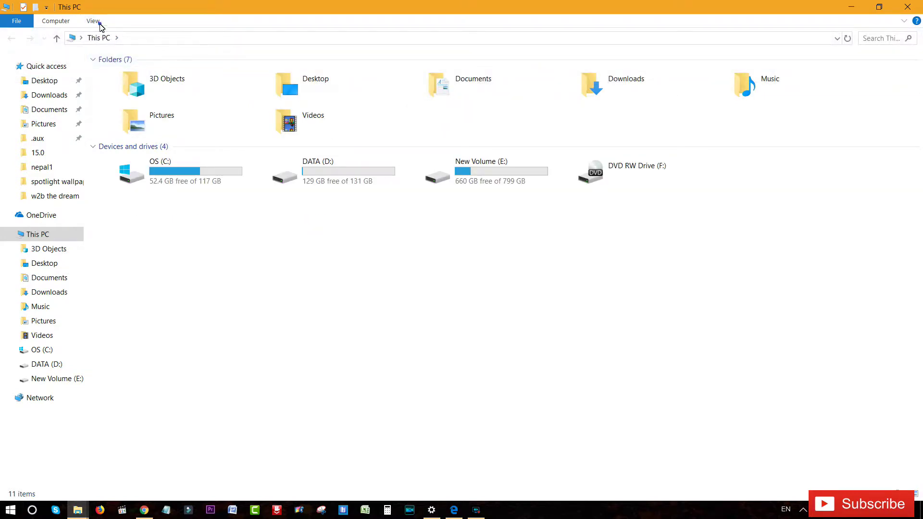
pyautogui.click(96, 21)
pyautogui.click(404, 64)
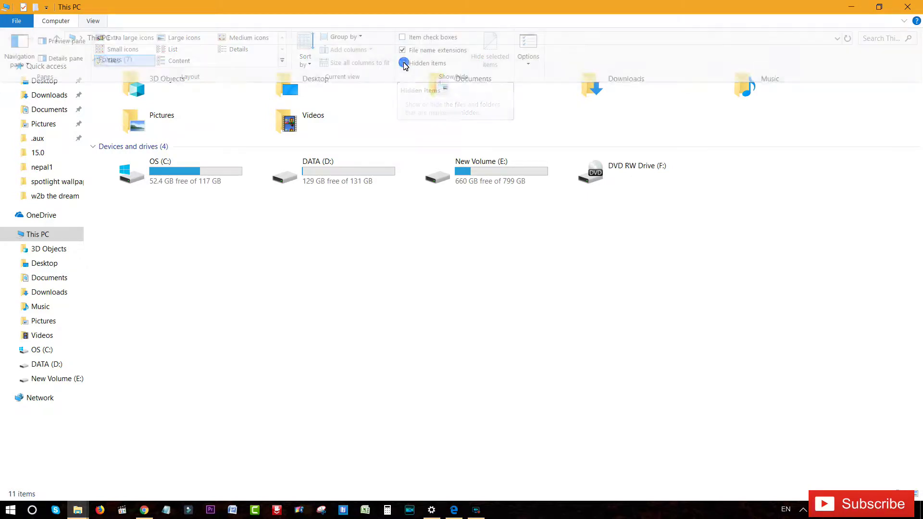
pyautogui.click(93, 21)
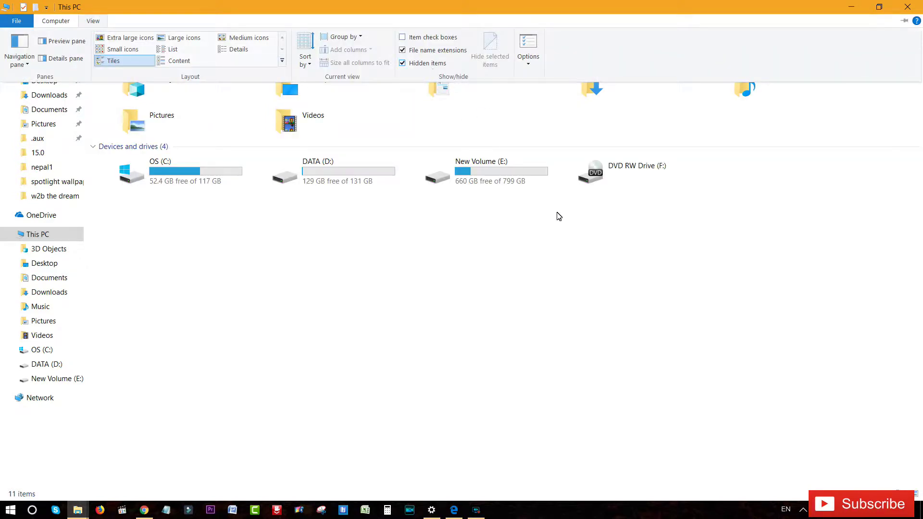
pyautogui.click(575, 283)
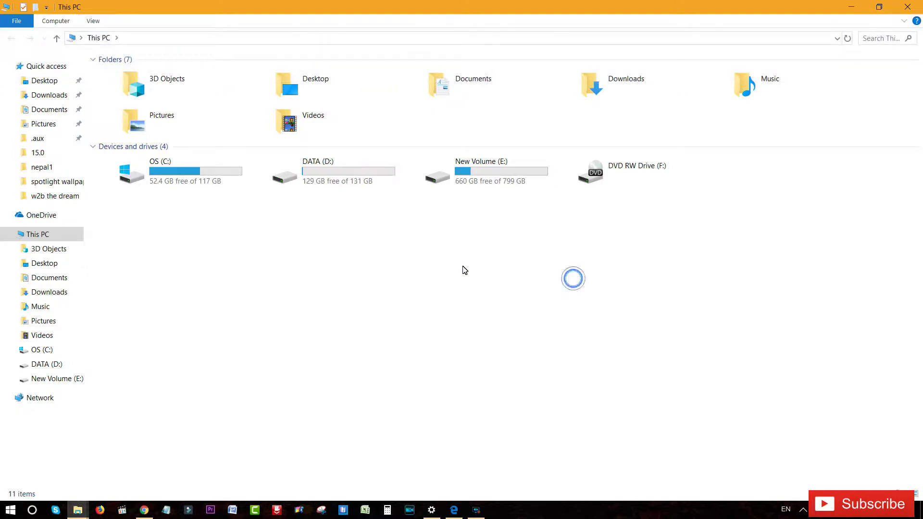
pyautogui.doubleClick(167, 175)
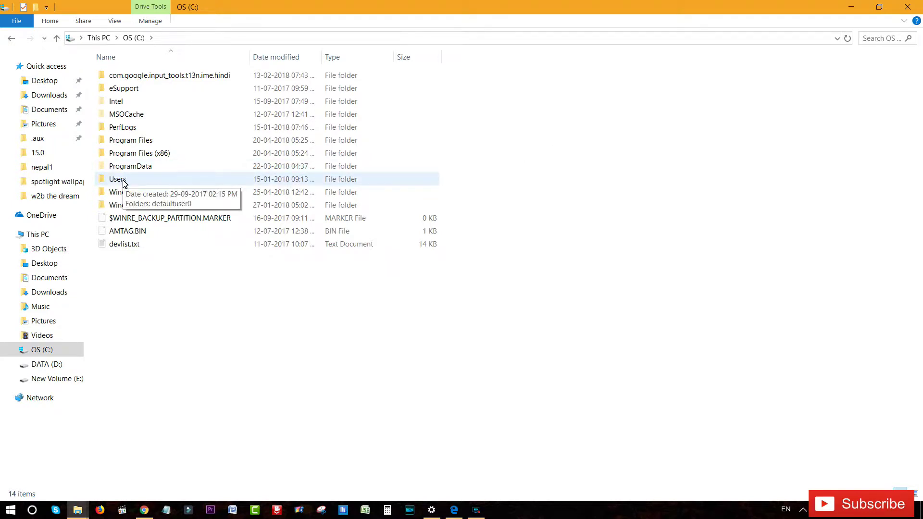
# - Open Users and the user's profile folder, displayed as medium icons
pyautogui.doubleClick(118, 179)
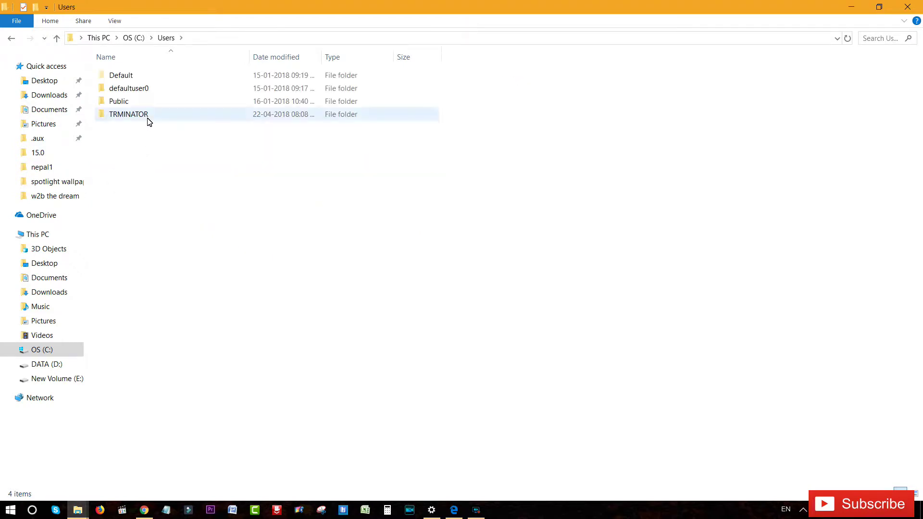
pyautogui.moveTo(148, 115)
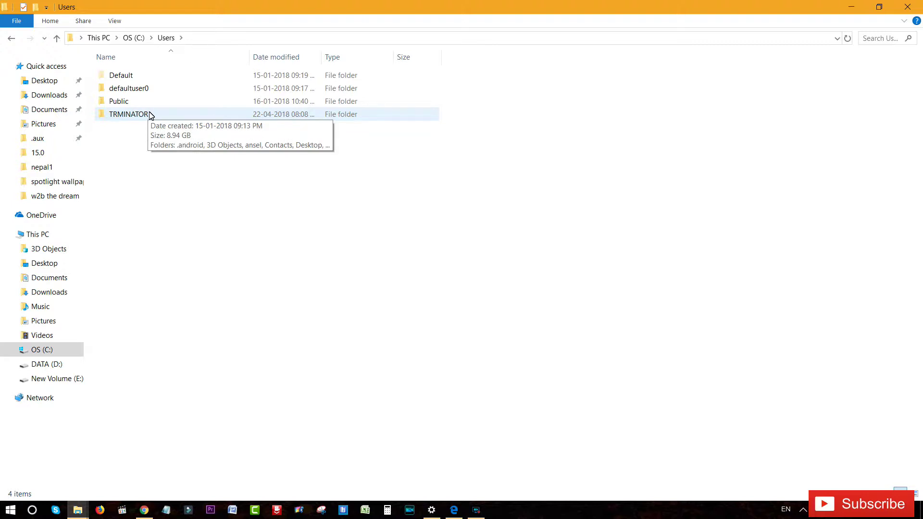
pyautogui.doubleClick(150, 115)
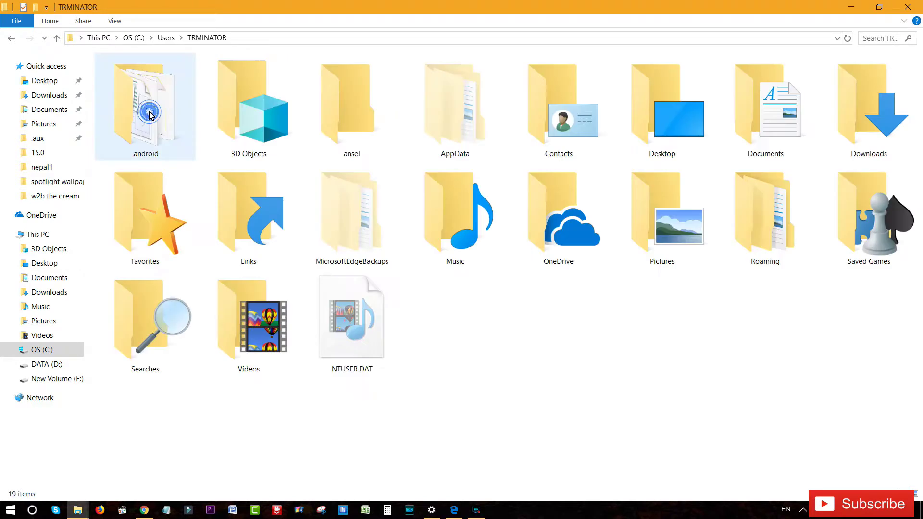
pyautogui.rightClick(587, 352)
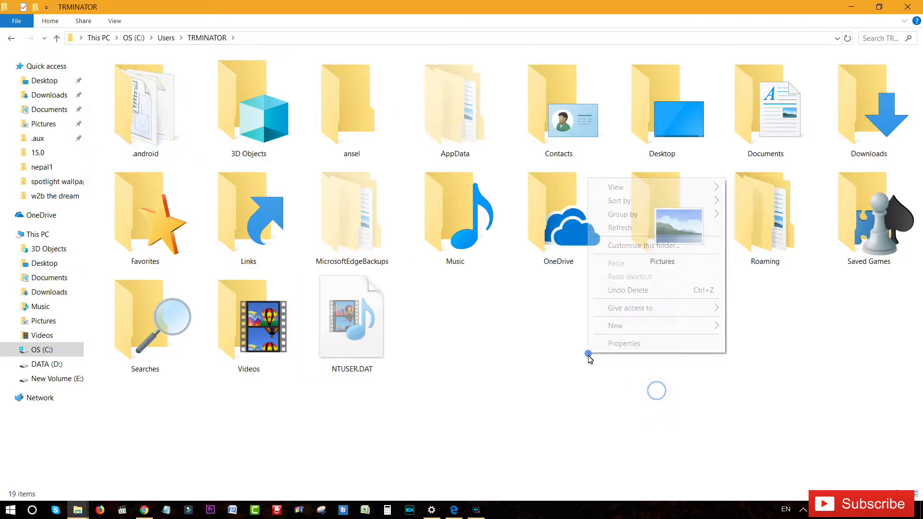
pyautogui.click(750, 203)
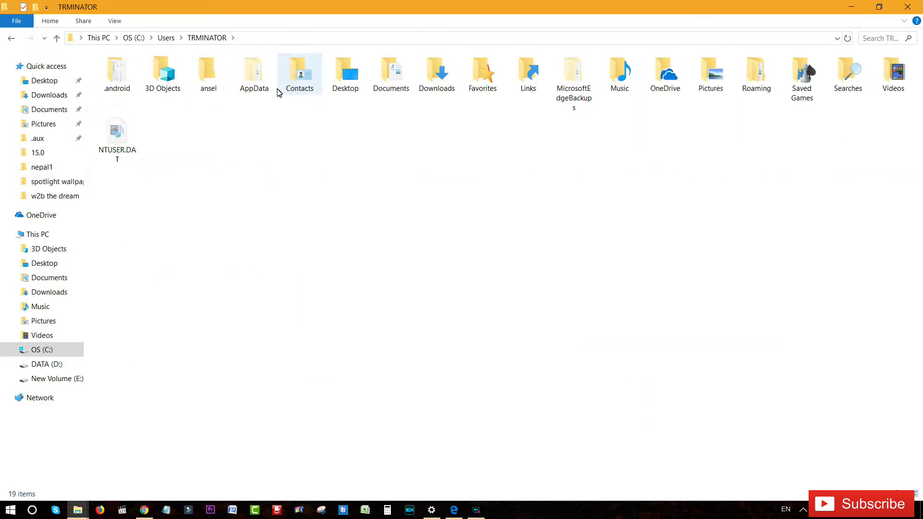
# - Go to AppData\Local\Packages\ContentDeliveryManager\LocalState\Assets and select the largest files
pyautogui.doubleClick(254, 77)
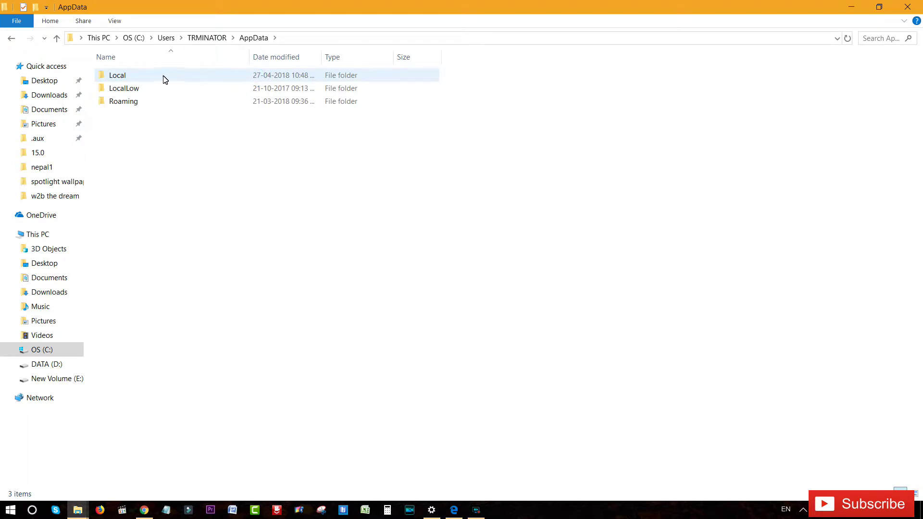
pyautogui.doubleClick(145, 77)
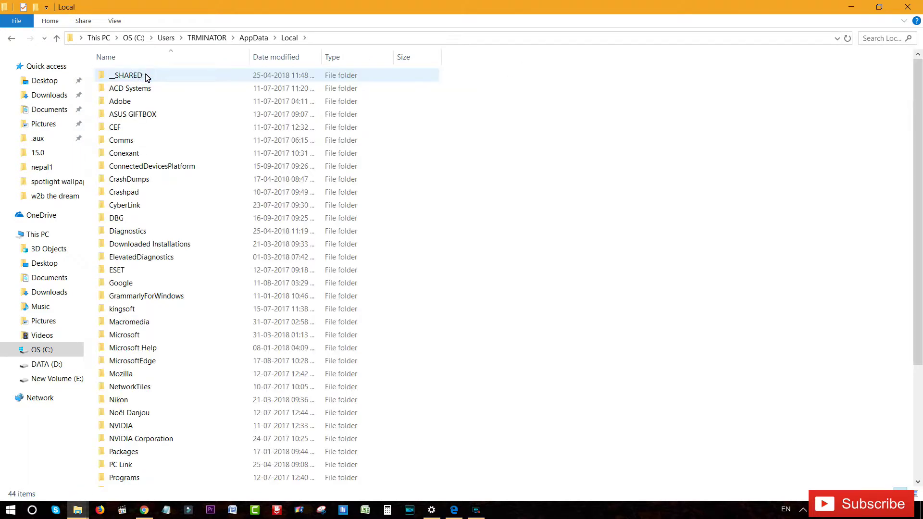
pyautogui.scroll(-3, 416, 106)
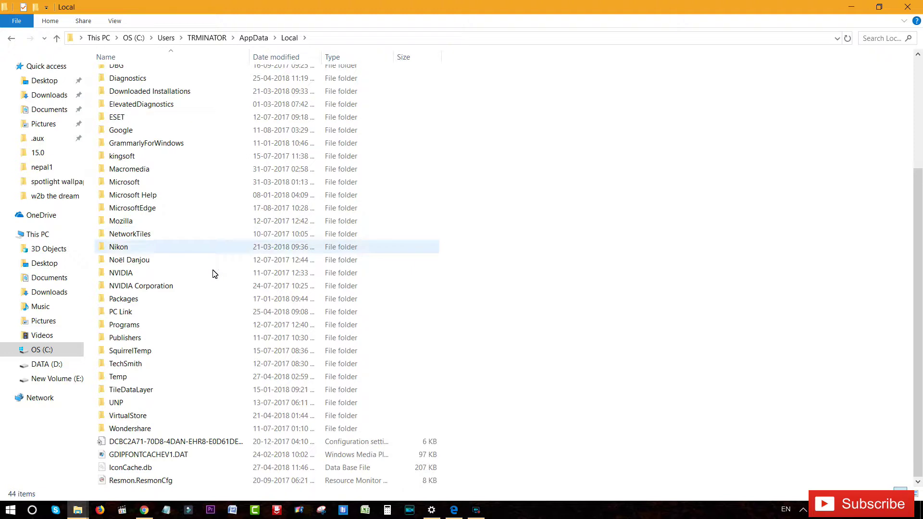
pyautogui.doubleClick(126, 299)
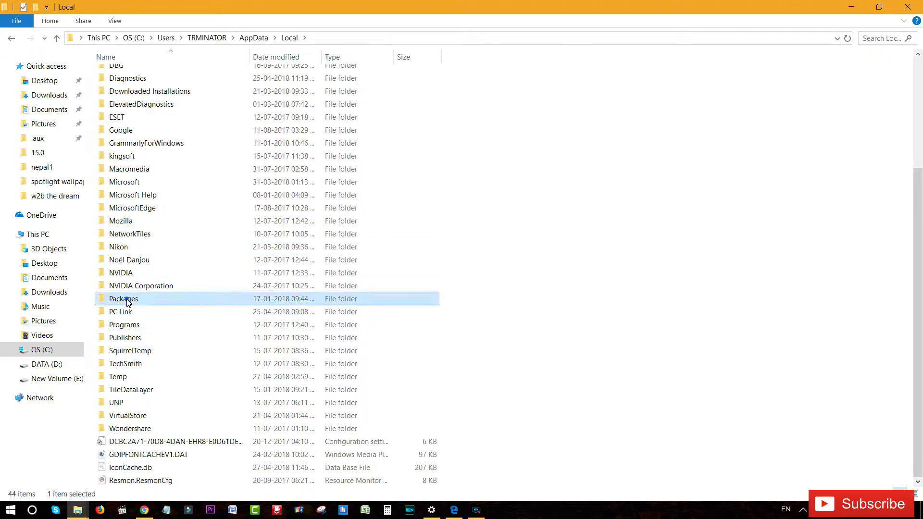
pyautogui.scroll(-15, 209, 114)
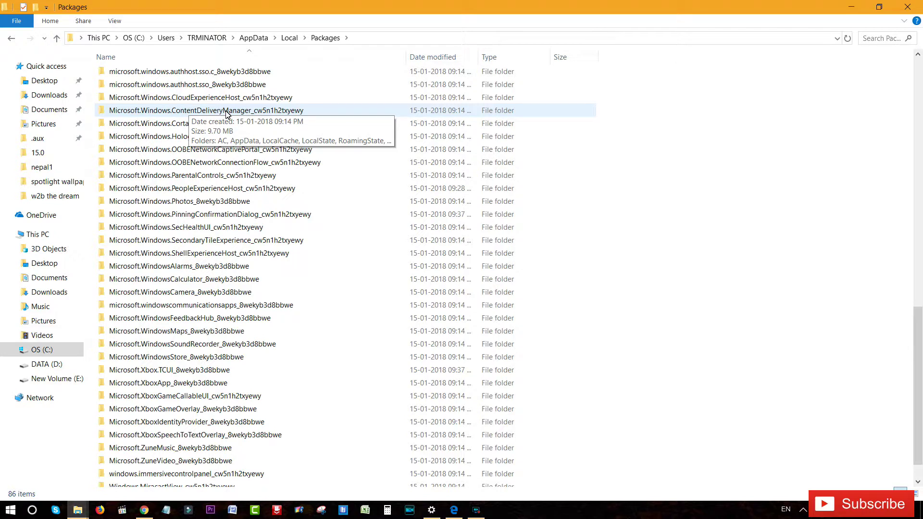
pyautogui.doubleClick(226, 112)
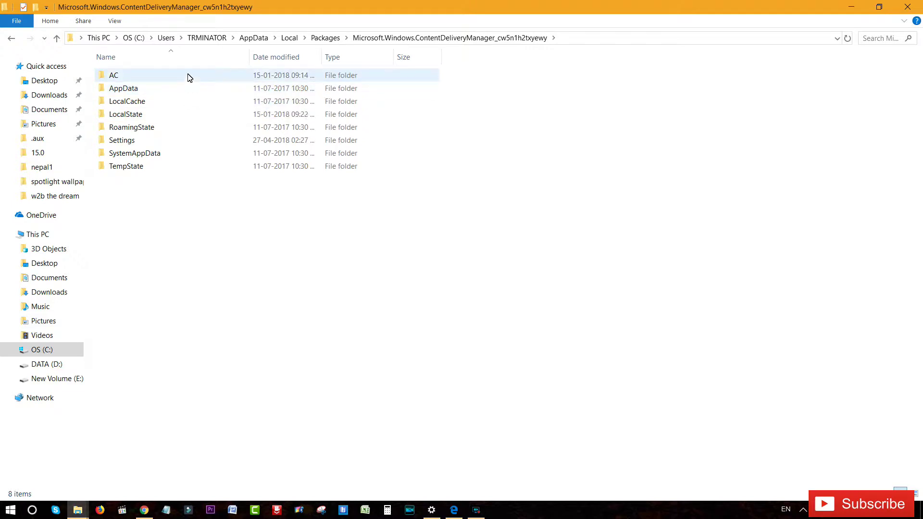
pyautogui.doubleClick(181, 114)
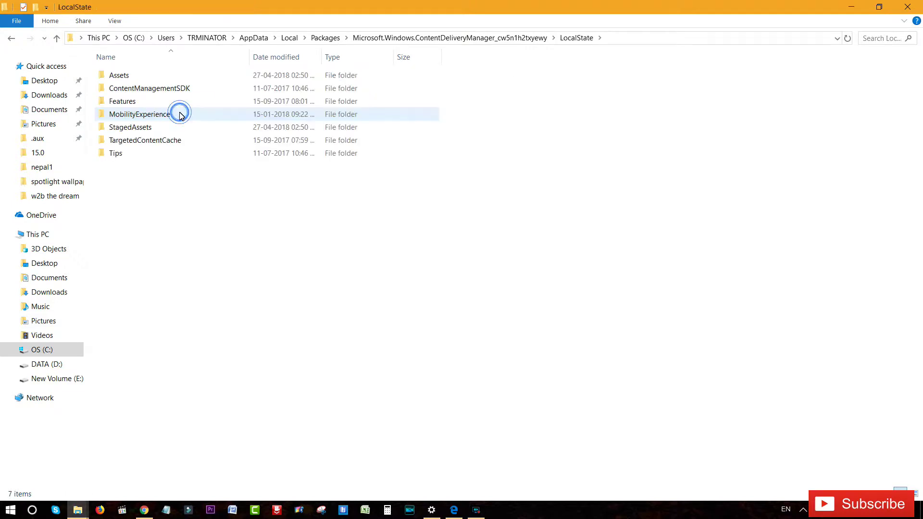
pyautogui.doubleClick(161, 77)
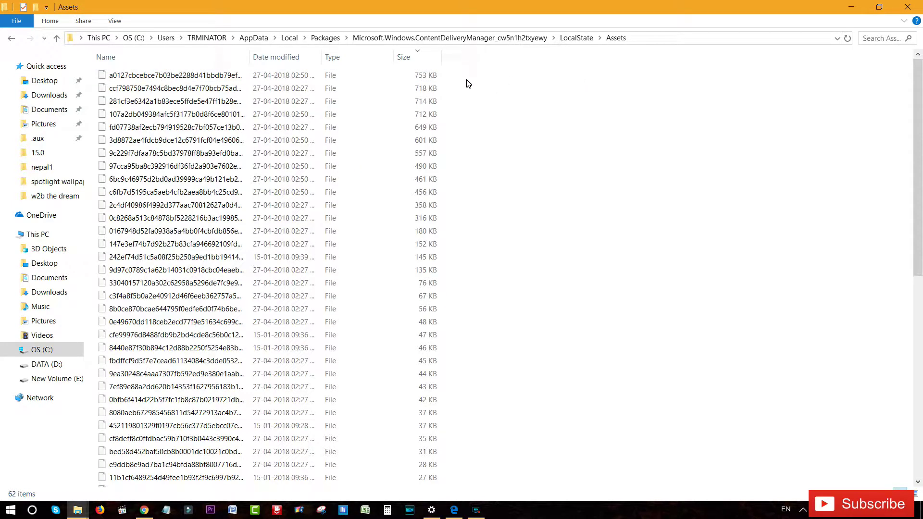
pyautogui.moveTo(465, 78); pyautogui.dragTo(397, 269)
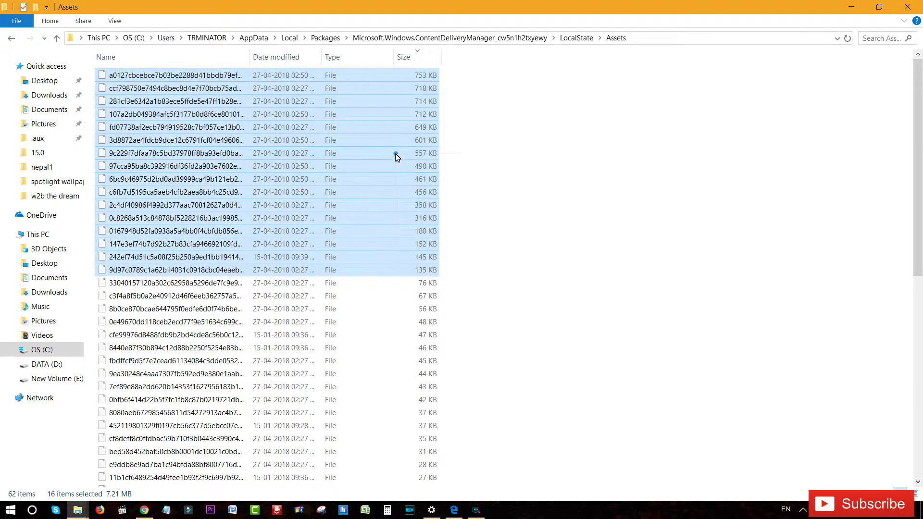
# - Copy the 16 selected largest asset files
pyautogui.rightClick(395, 152)
pyautogui.click(438, 333)
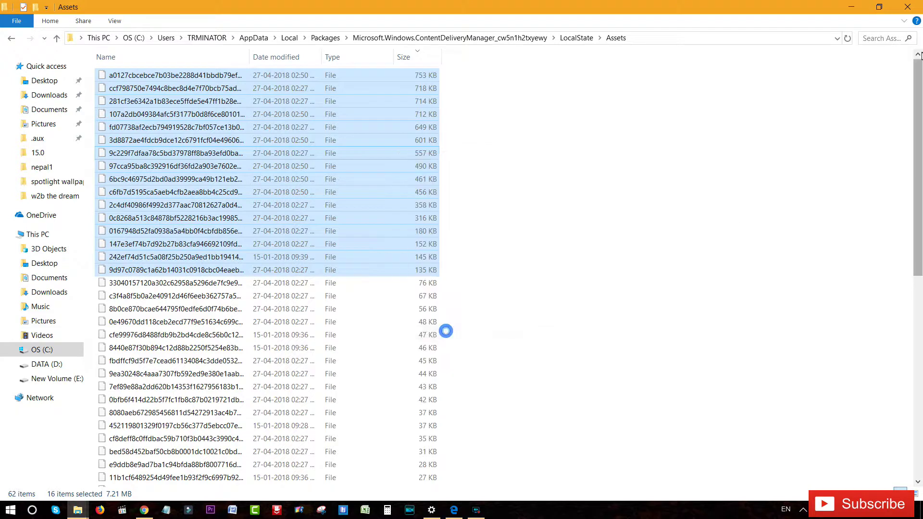
pyautogui.click(860, 6)
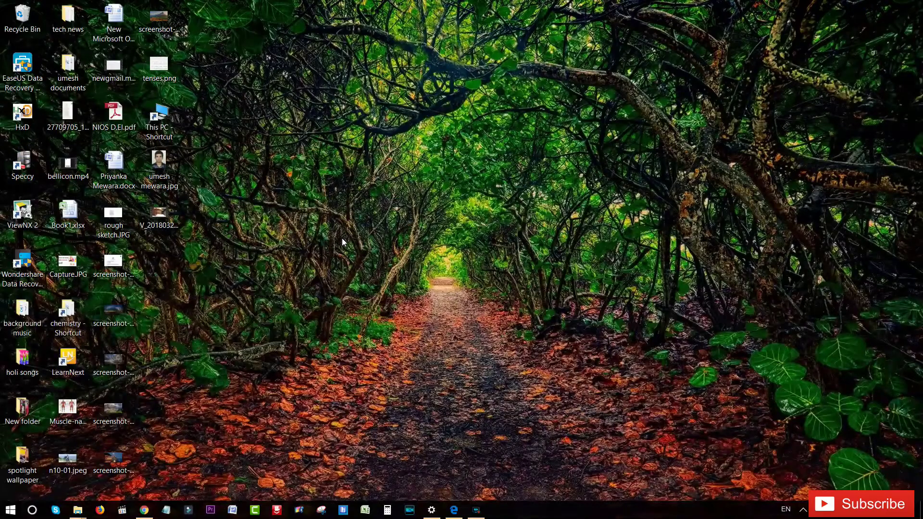
# - Paste them into spotlight wallpaper\New folder, replacing the existing copies
pyautogui.doubleClick(24, 463)
pyautogui.click(139, 96)
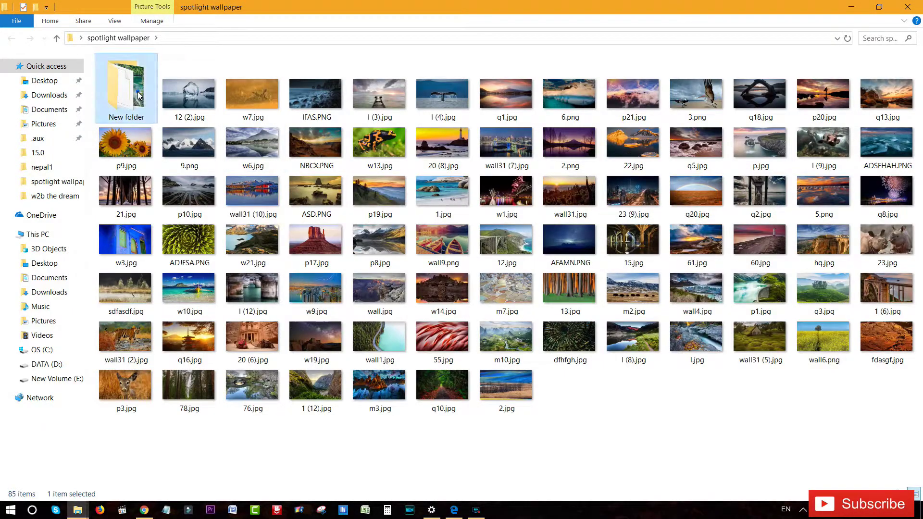
pyautogui.doubleClick(138, 95)
pyautogui.rightClick(460, 295)
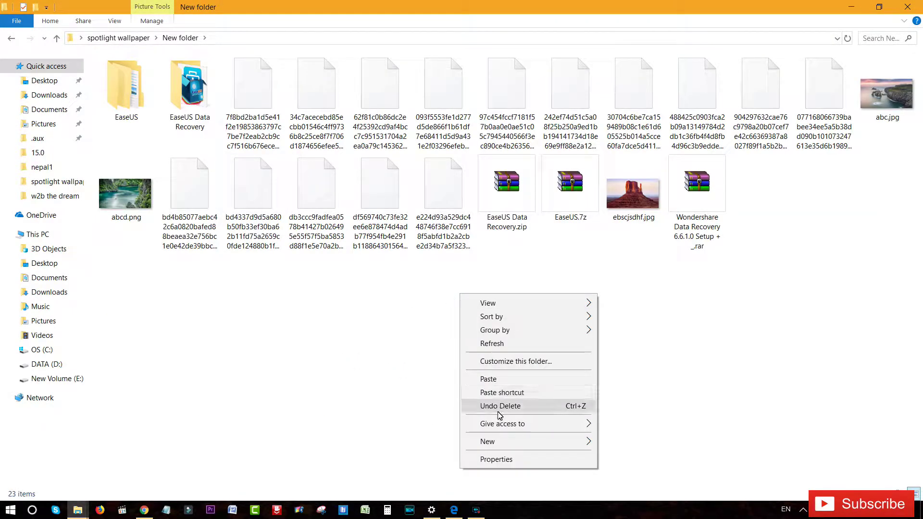
pyautogui.click(487, 378)
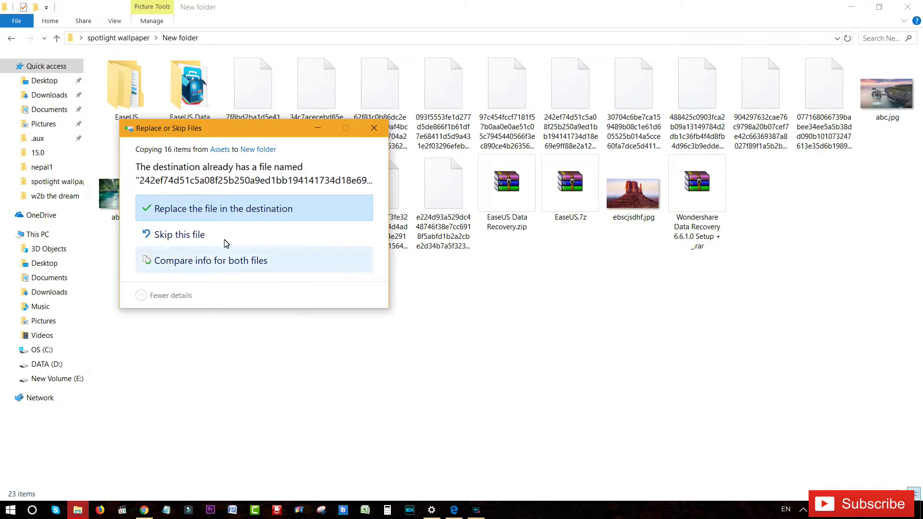
pyautogui.click(233, 208)
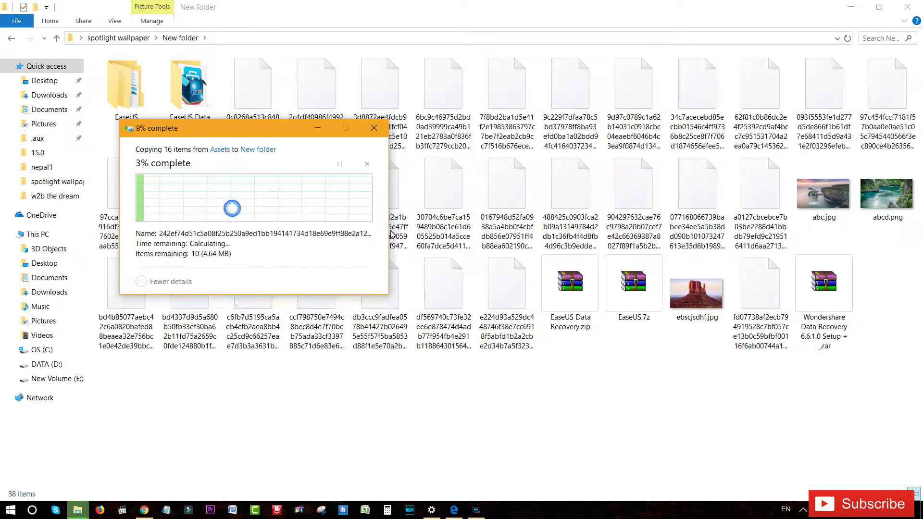
pyautogui.click(443, 410)
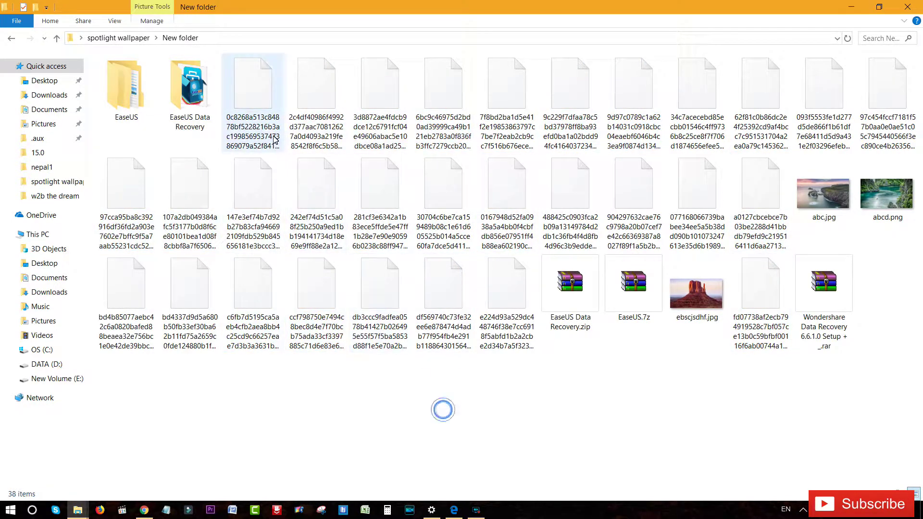
# - Rename the first hash-named asset to neme.jpg and preview it as a sunset photo
pyautogui.rightClick(256, 113)
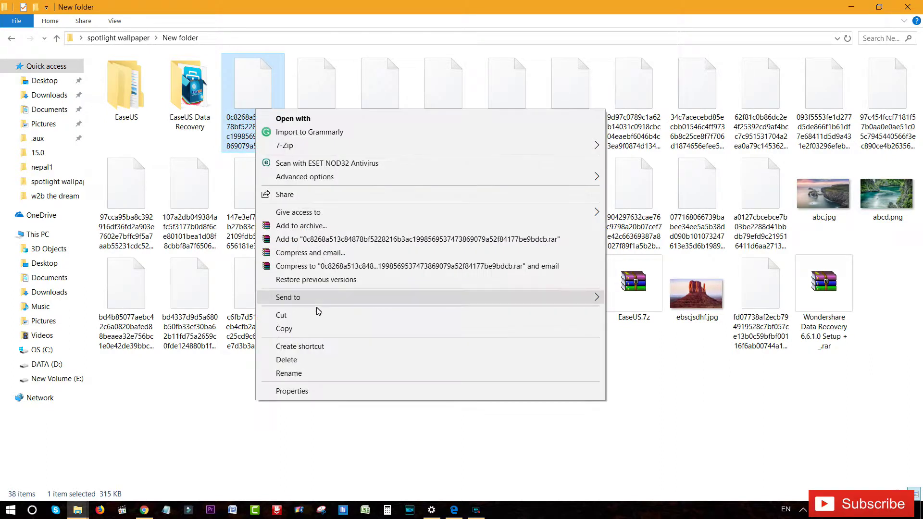
pyautogui.click(326, 373)
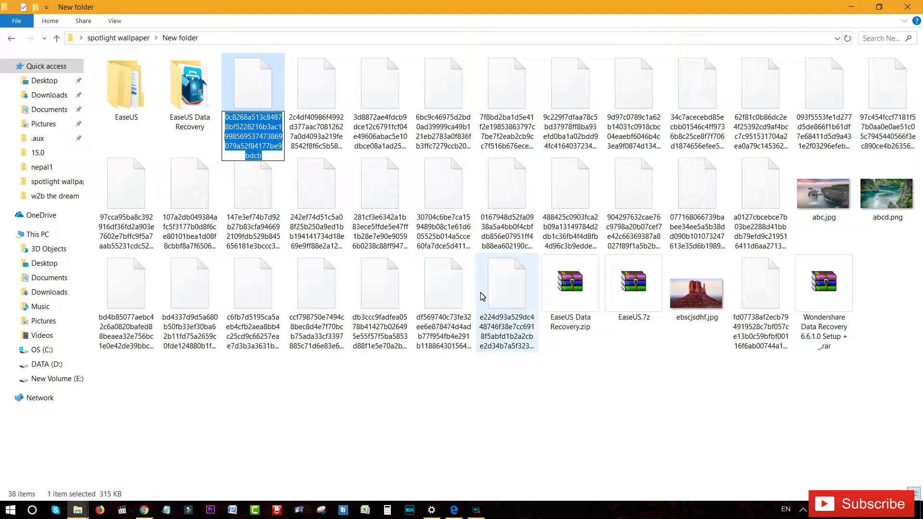
pyautogui.write('neme')
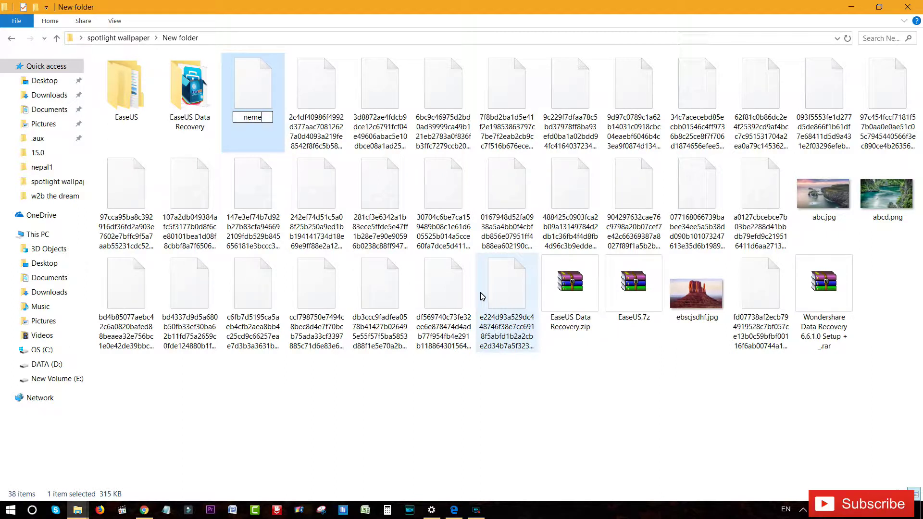
pyautogui.write('.jpg')
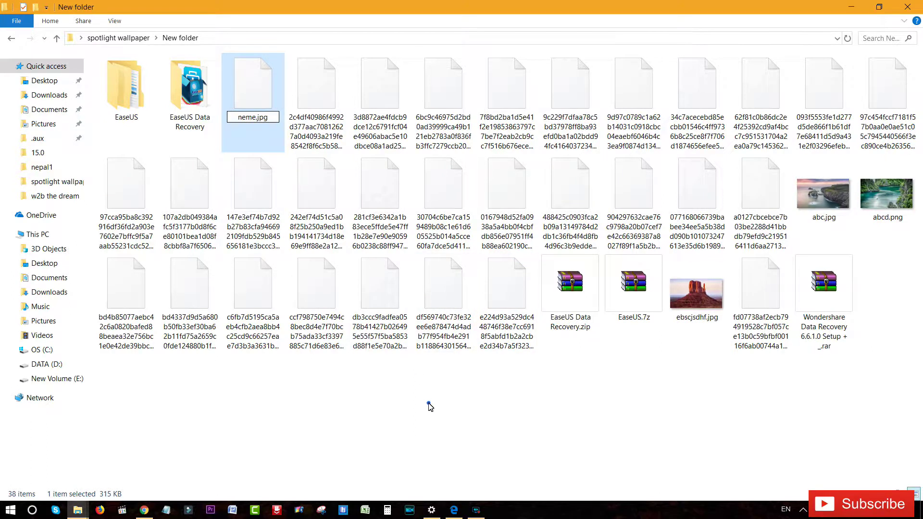
pyautogui.click(429, 403)
pyautogui.doubleClick(749, 294)
pyautogui.scroll(2, 380, 235)
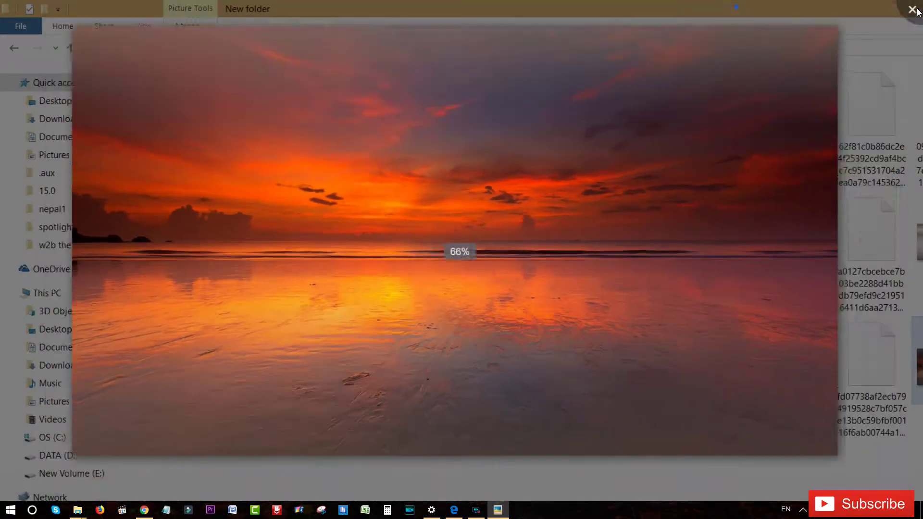
pyautogui.click(911, 9)
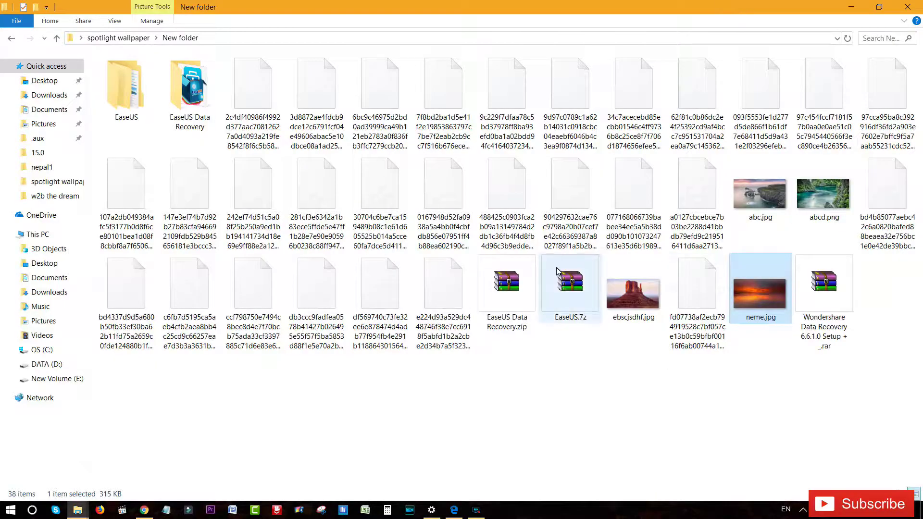
# - Rename the next hash-named asset to sdf.jpg and browse its full-screen preview
pyautogui.rightClick(257, 97)
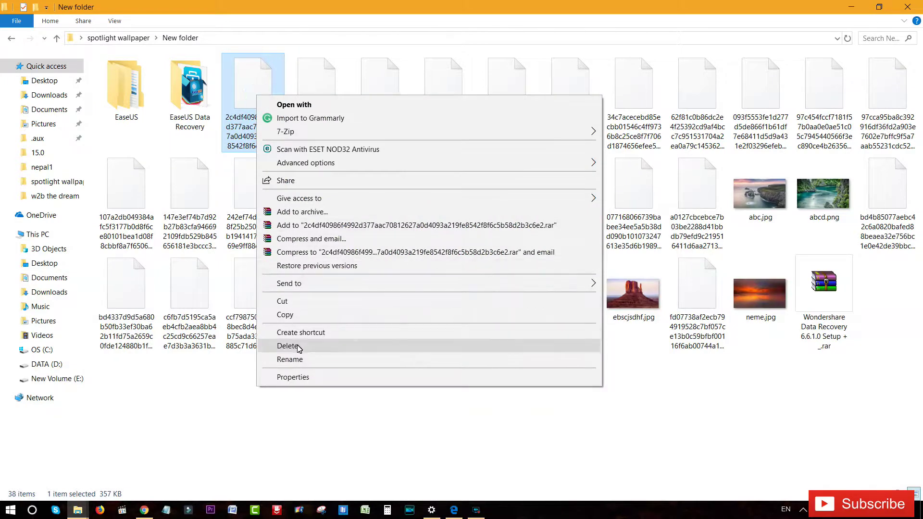
pyautogui.click(299, 359)
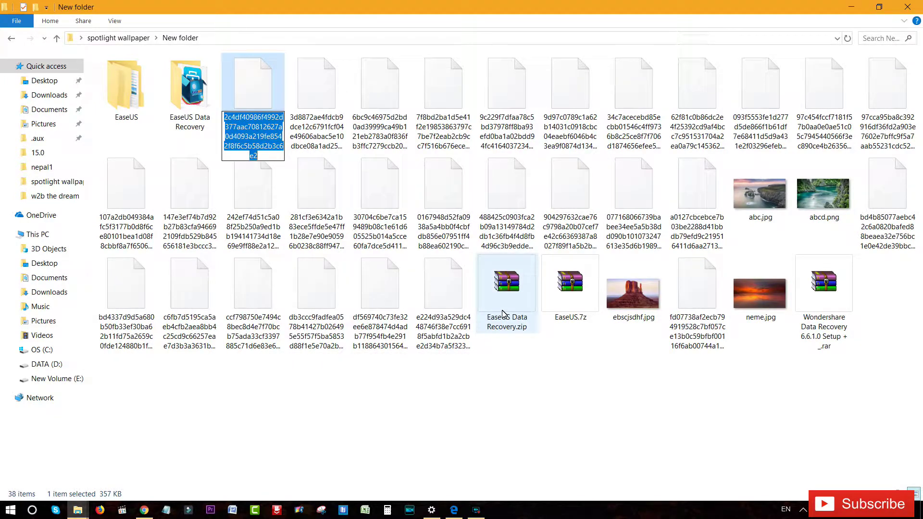
pyautogui.write('sdf.jpg')
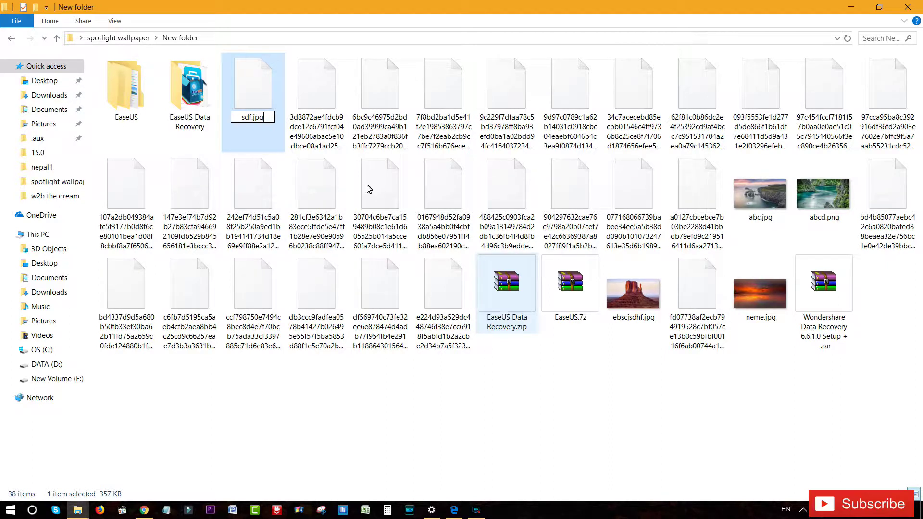
pyautogui.press('Return')
pyautogui.press('Return')
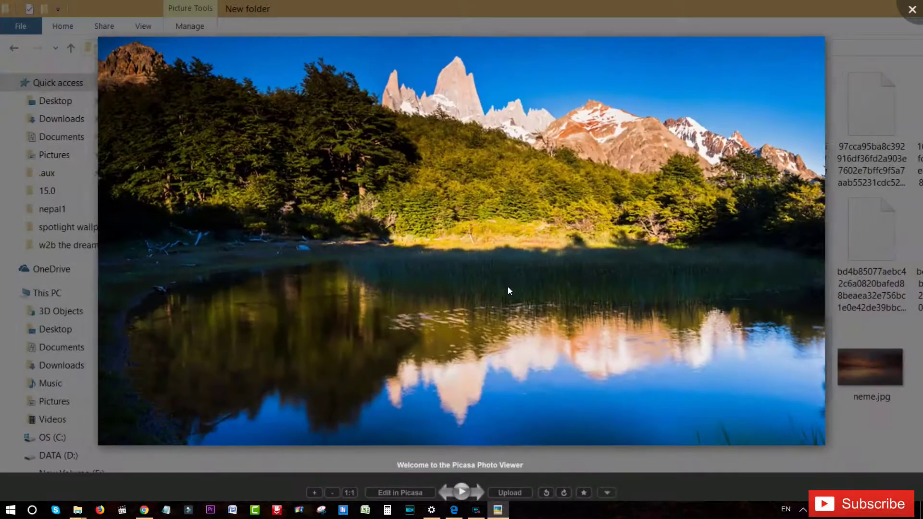
pyautogui.scroll(2, 482, 252)
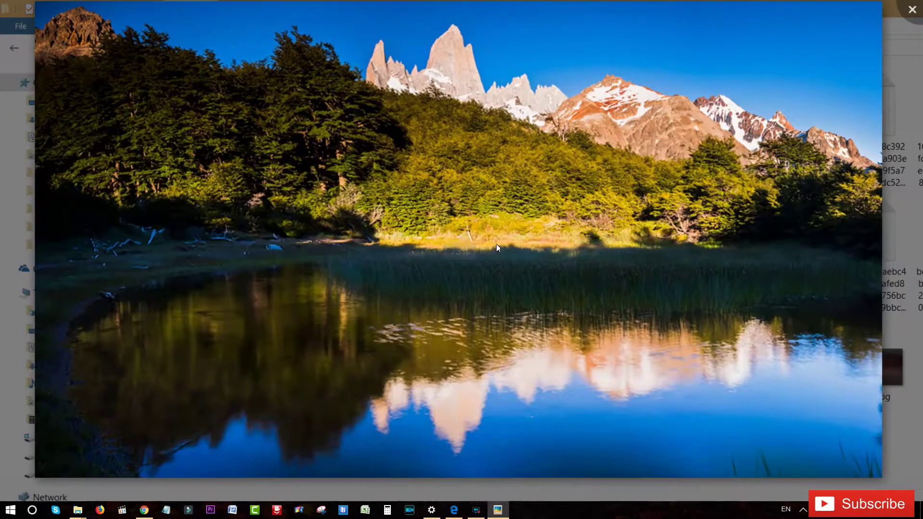
pyautogui.scroll(1, 558, 167)
pyautogui.scroll(-1, 567, 162)
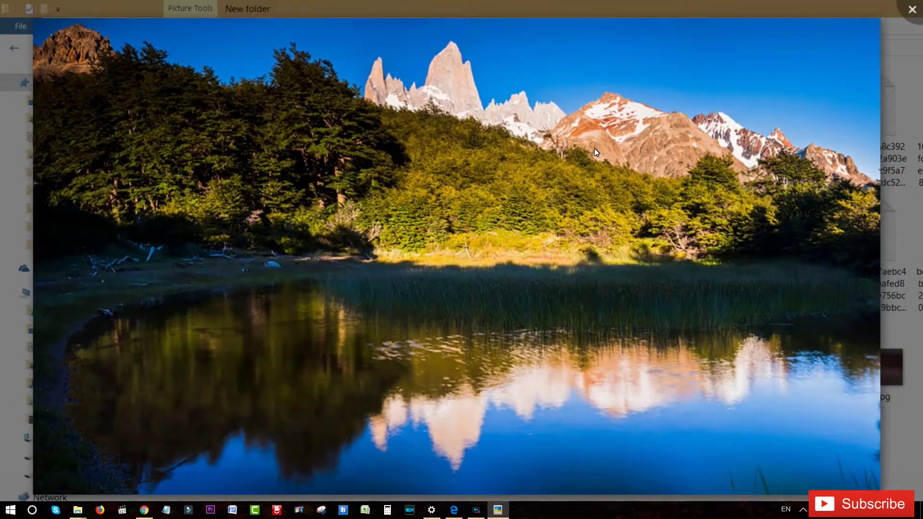
pyautogui.scroll(1, 594, 148)
pyautogui.scroll(-1, 594, 148)
pyautogui.scroll(-1, 594, 148)
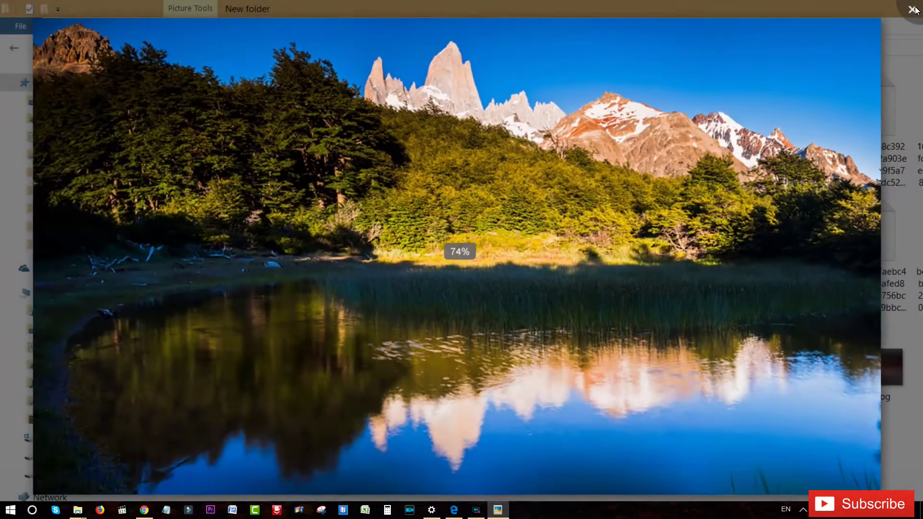
pyautogui.press('Escape')
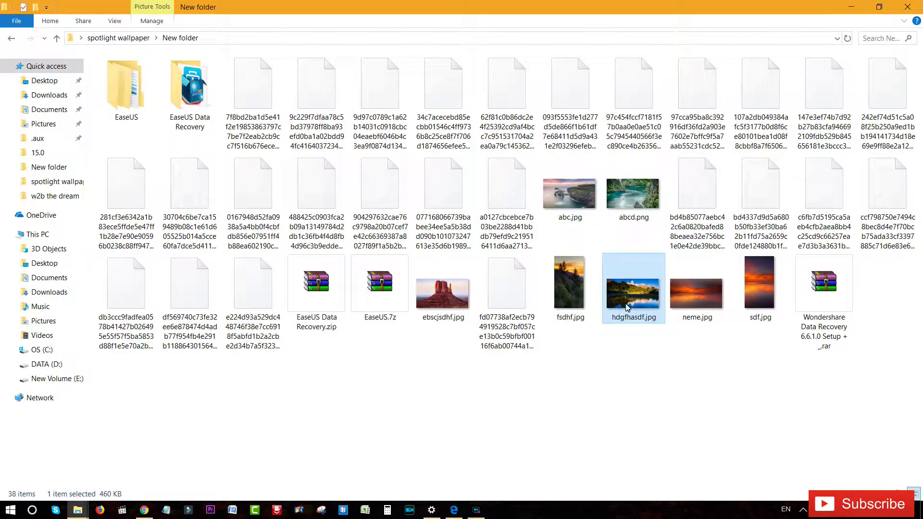
pyautogui.moveTo(634, 295)
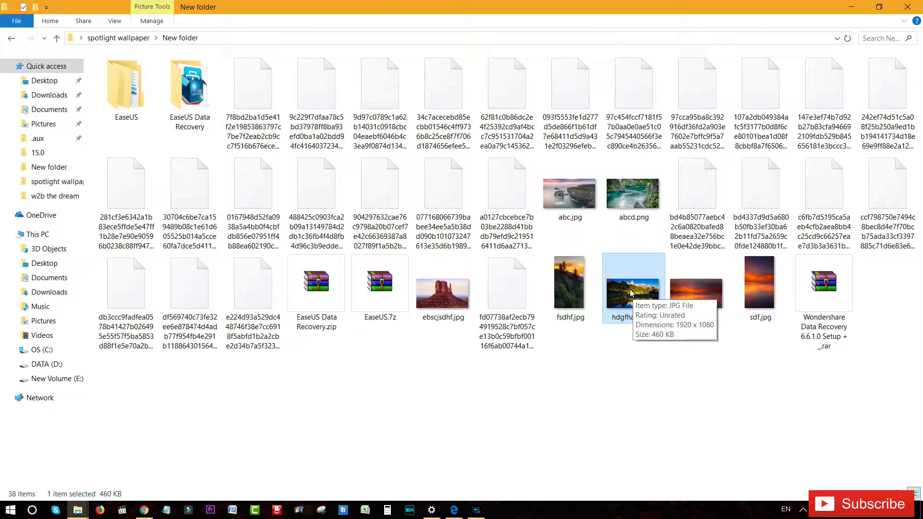